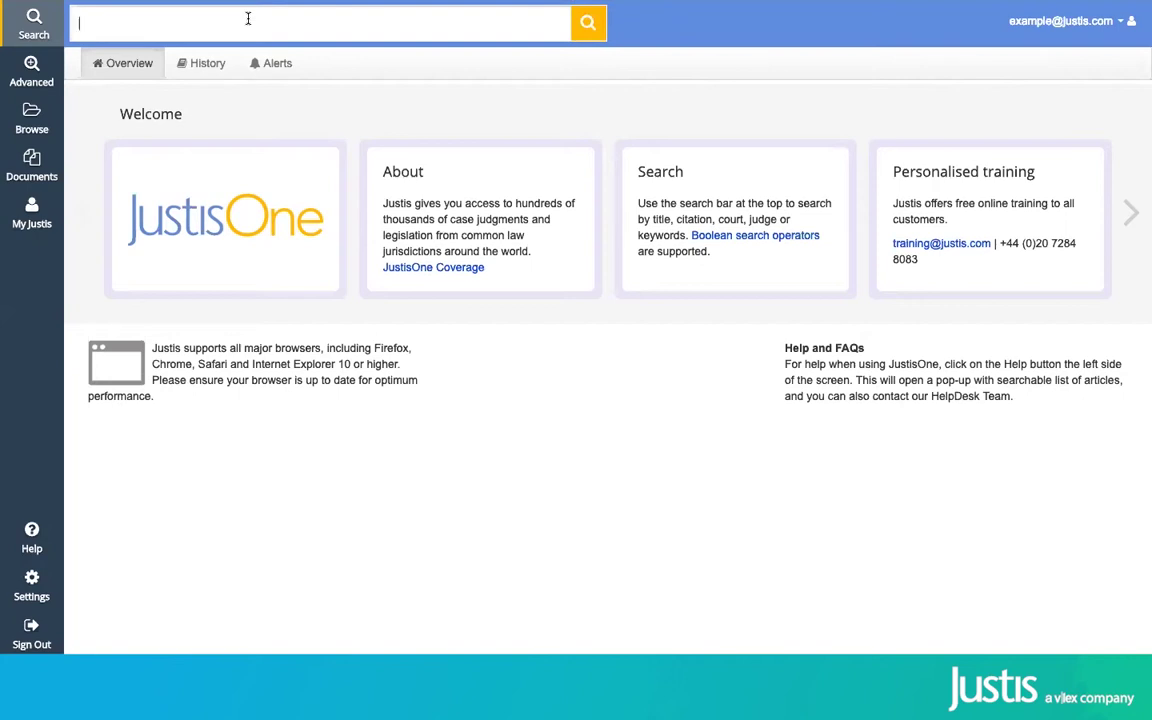
# - Try a party-name search for 'stack' and a citation search for '2007 2 ac', then erase both
pyautogui.write('stack')
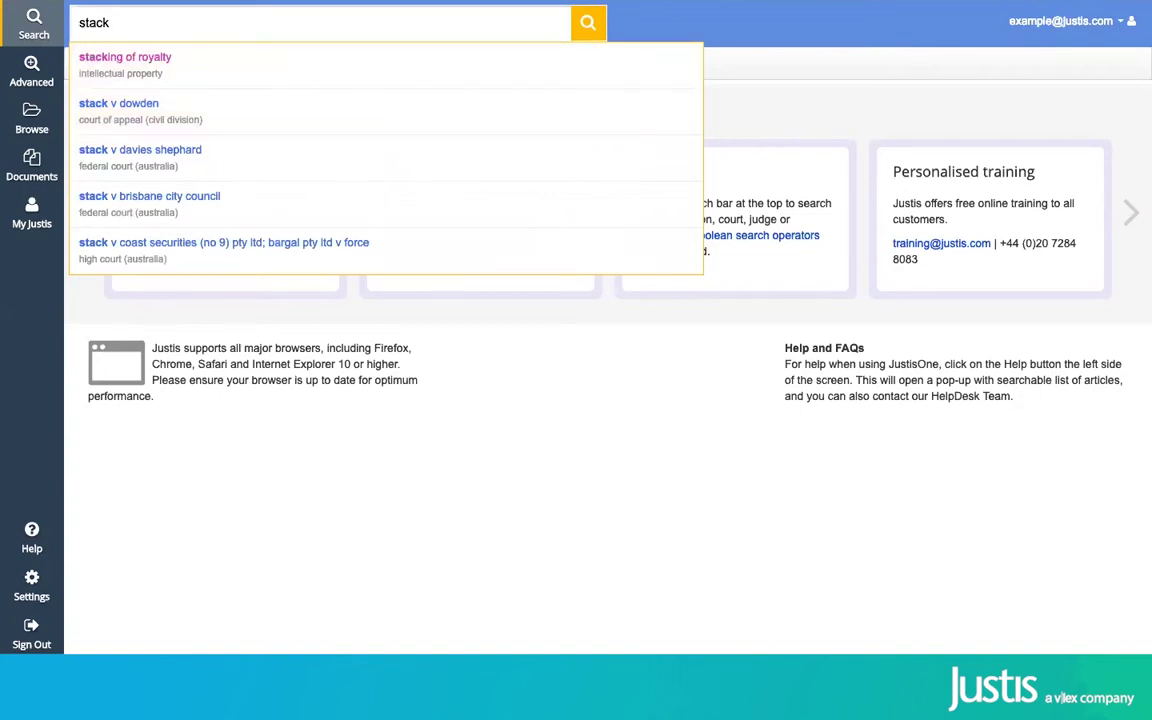
pyautogui.press('BackSpace')
pyautogui.press('BackSpace')
pyautogui.press('BackSpace')
pyautogui.press('BackSpace')
pyautogui.press('BackSpace')
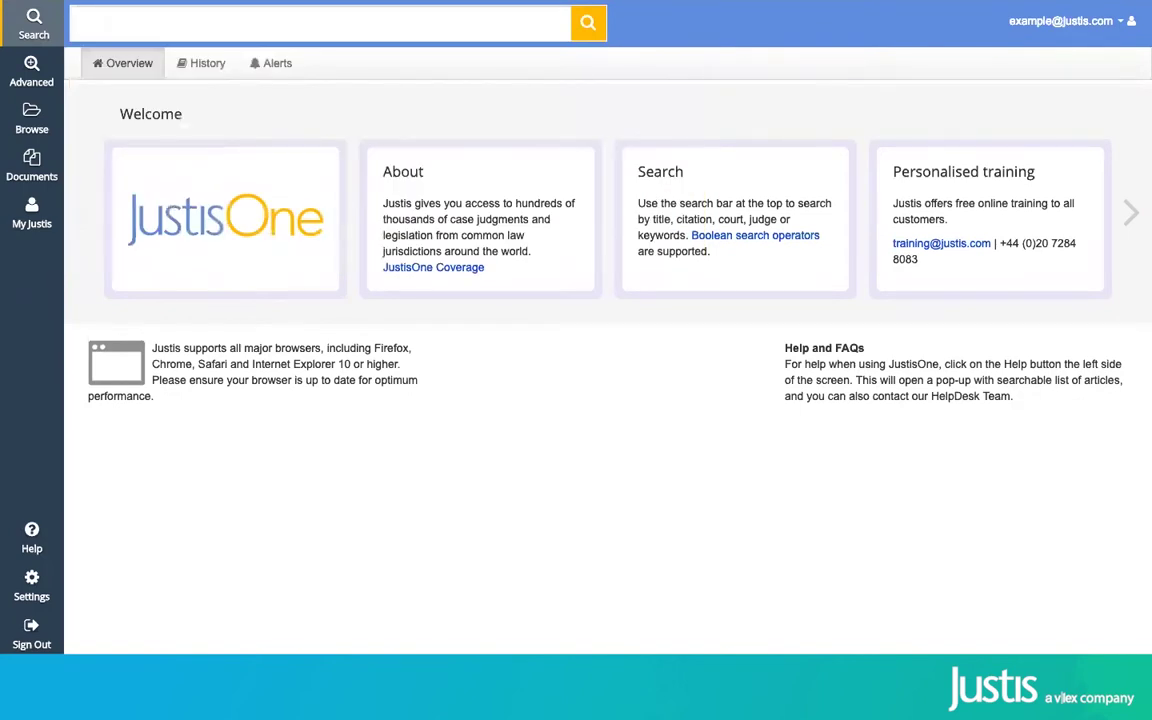
pyautogui.write('2007 2 ac')
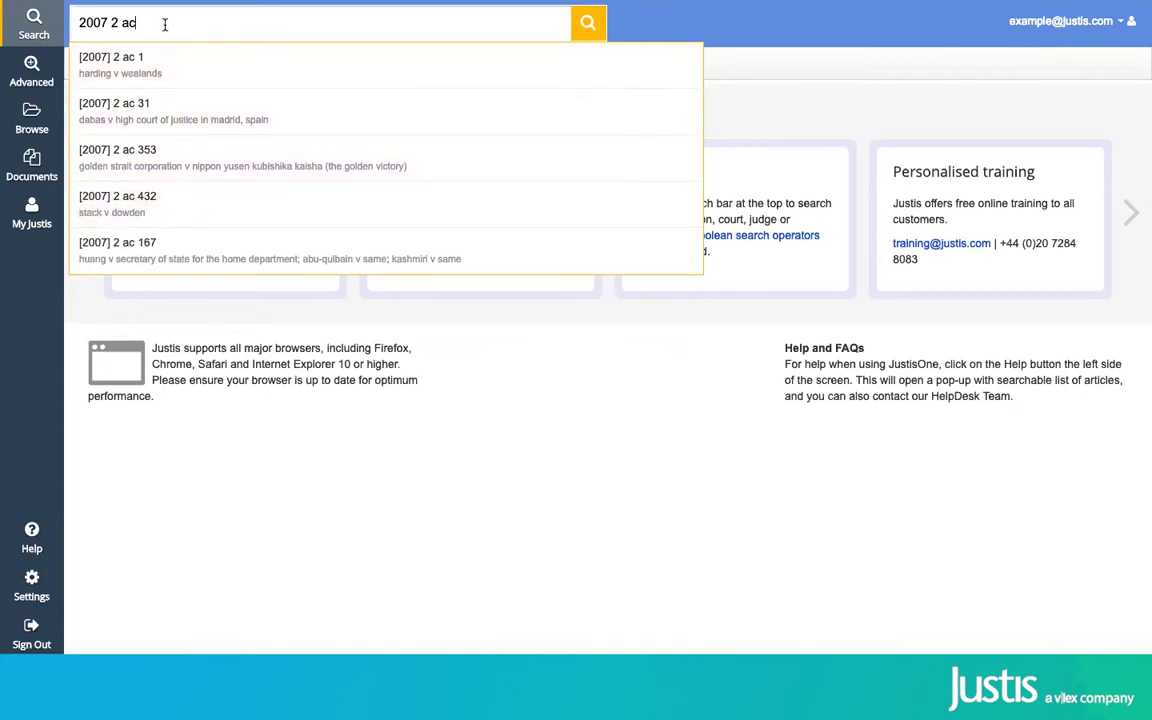
pyautogui.press('BackSpace')
pyautogui.press('BackSpace')
pyautogui.press('BackSpace')
pyautogui.press('BackSpace')
pyautogui.press('BackSpace')
pyautogui.press('BackSpace')
pyautogui.press('BackSpace')
pyautogui.press('BackSpace')
pyautogui.press('BackSpace')
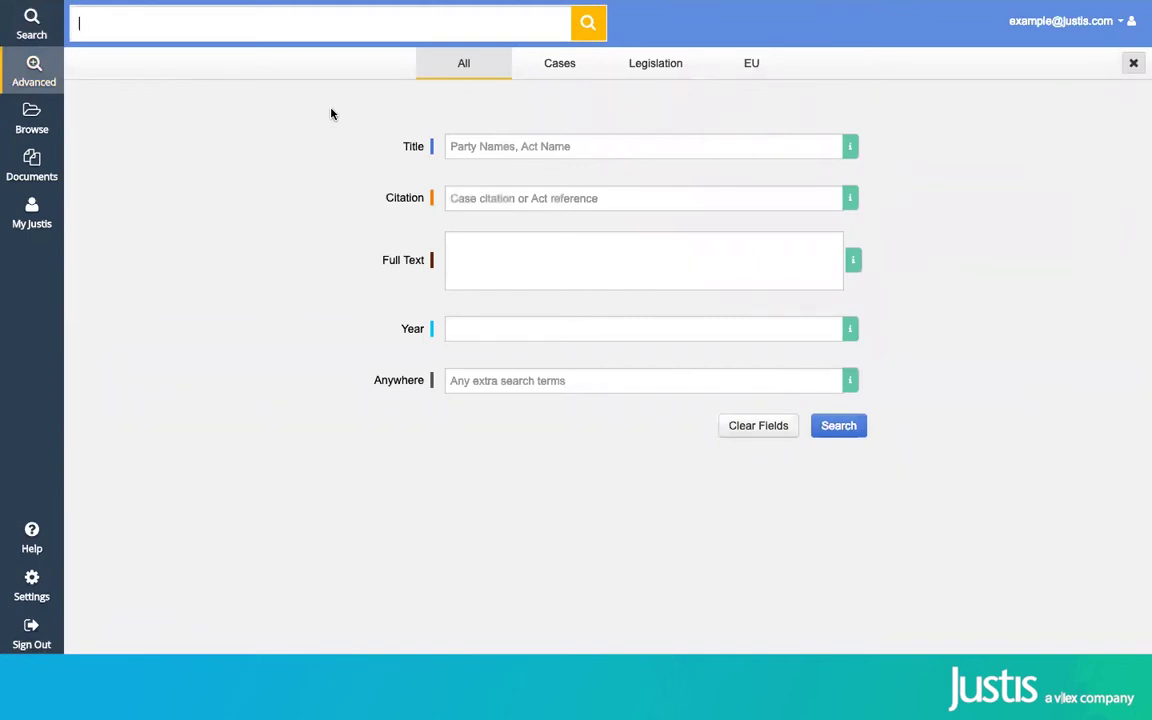
# - Look through the advanced form's Cases, Legislation and EU tabs, ending on EU
pyautogui.click(578, 199)
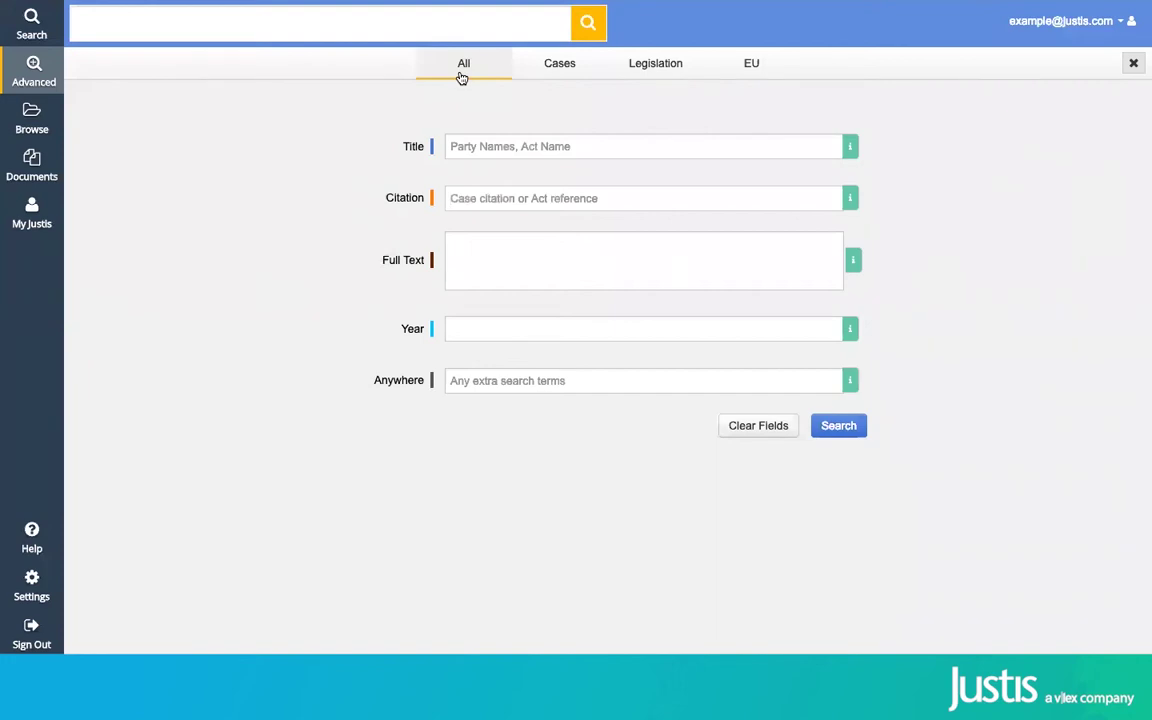
pyautogui.click(572, 78)
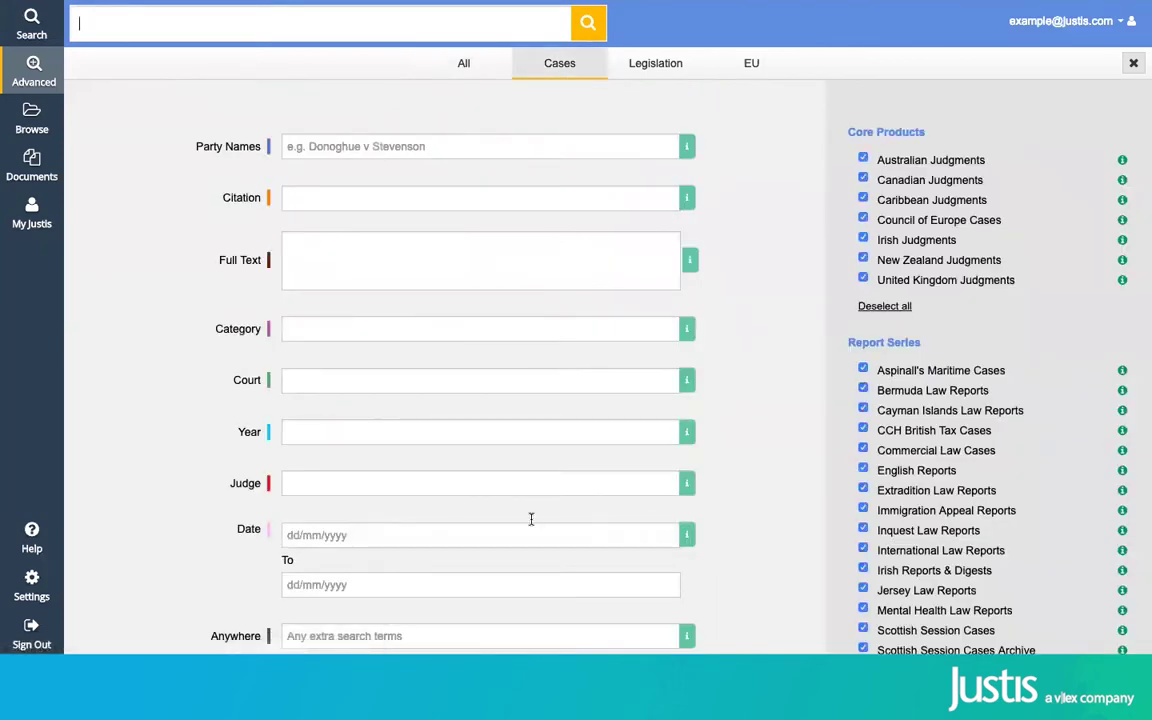
pyautogui.scroll(-1, 530, 530)
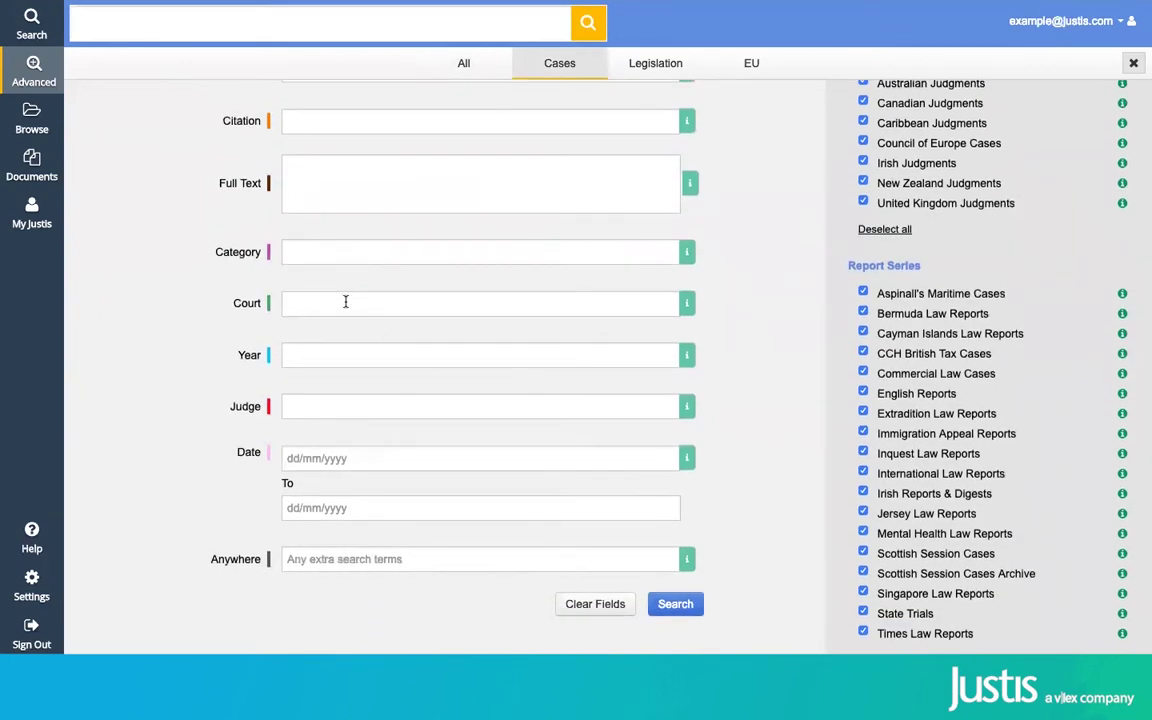
pyautogui.scroll(1, 404, 417)
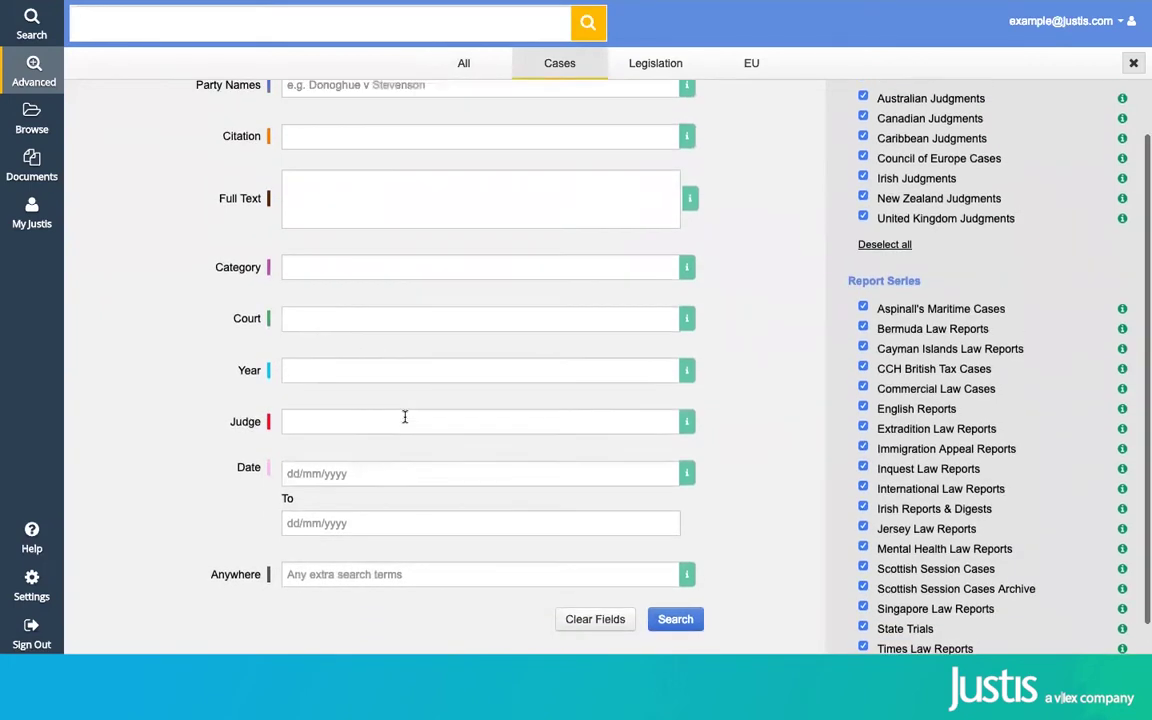
pyautogui.click(640, 74)
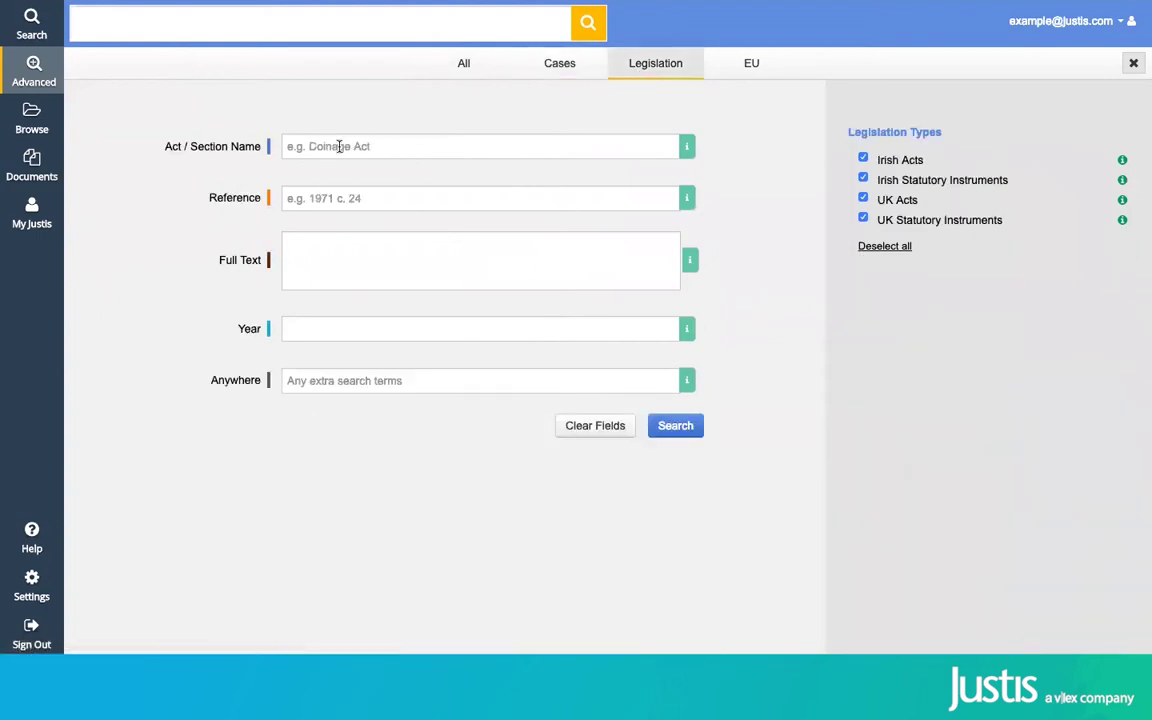
pyautogui.click(765, 70)
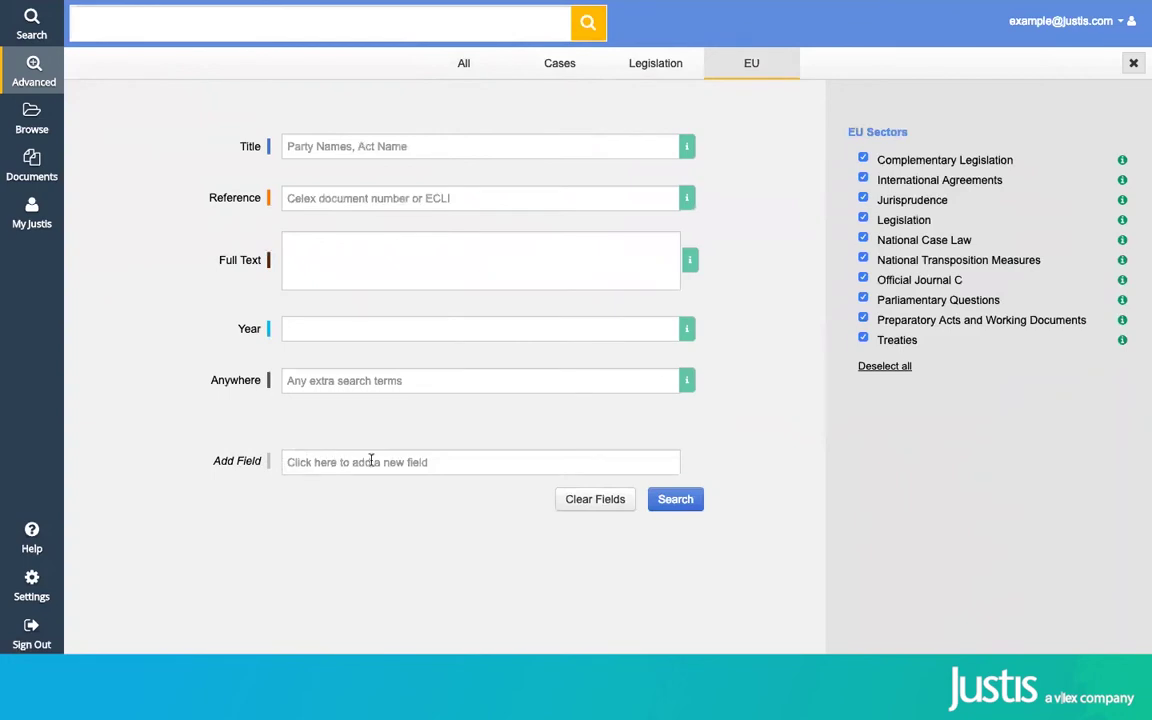
# - Return to the Cases form, enter 'owner liability' in Full Text, then clear it
pyautogui.click(531, 68)
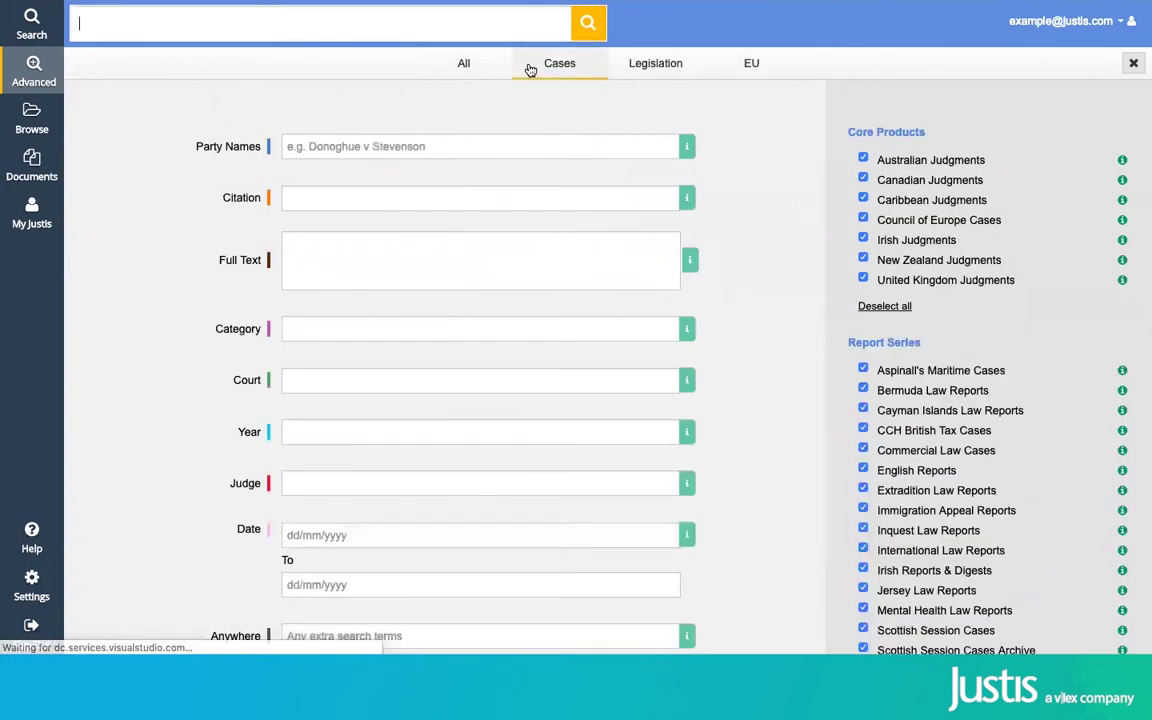
pyautogui.click(494, 270)
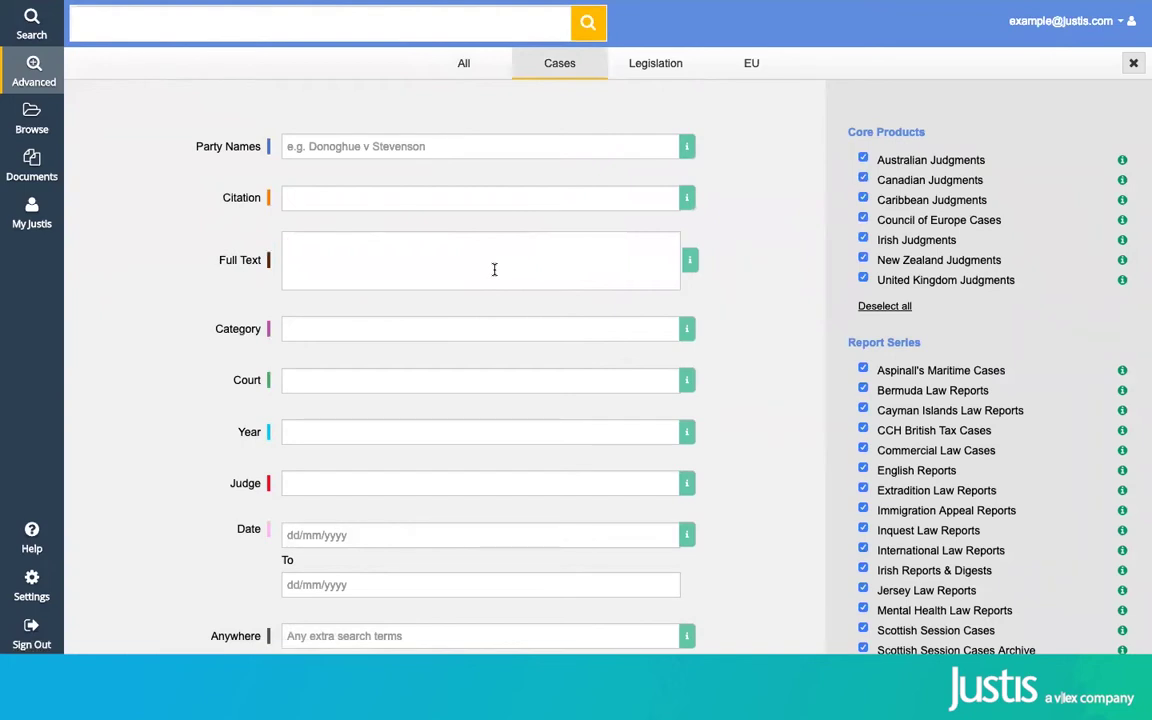
pyautogui.write('"owner liabilit')
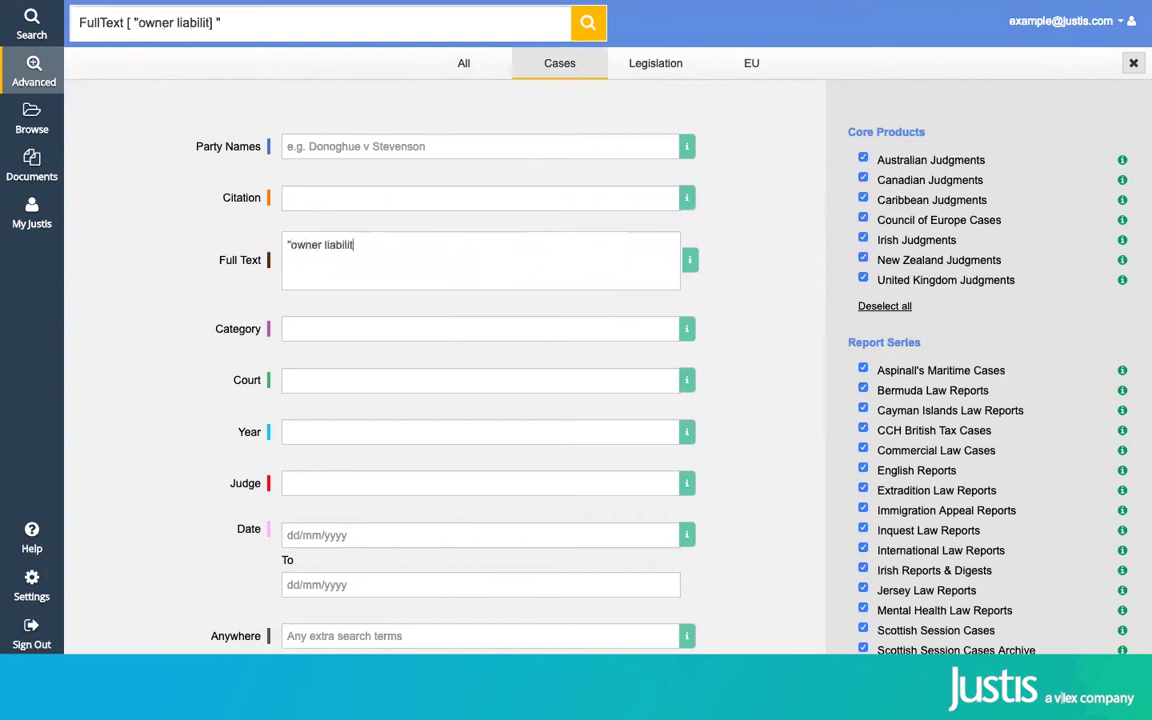
pyautogui.write('y"')
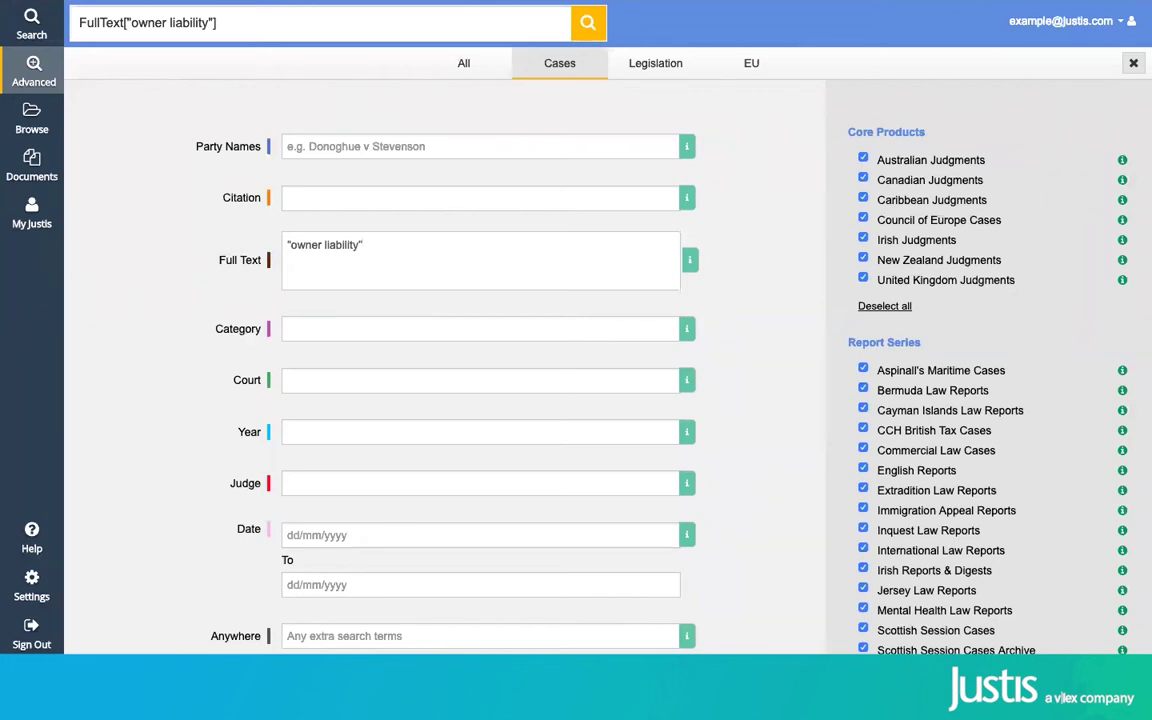
pyautogui.press('BackSpace')
pyautogui.press('BackSpace')
pyautogui.press('BackSpace')
pyautogui.press('BackSpace')
pyautogui.press('BackSpace')
pyautogui.press('BackSpace')
pyautogui.press('BackSpace')
pyautogui.press('BackSpace')
pyautogui.press('BackSpace')
pyautogui.press('BackSpace')
pyautogui.press('BackSpace')
pyautogui.press('BackSpace')
pyautogui.press('BackSpace')
pyautogui.press('BackSpace')
pyautogui.press('BackSpace')
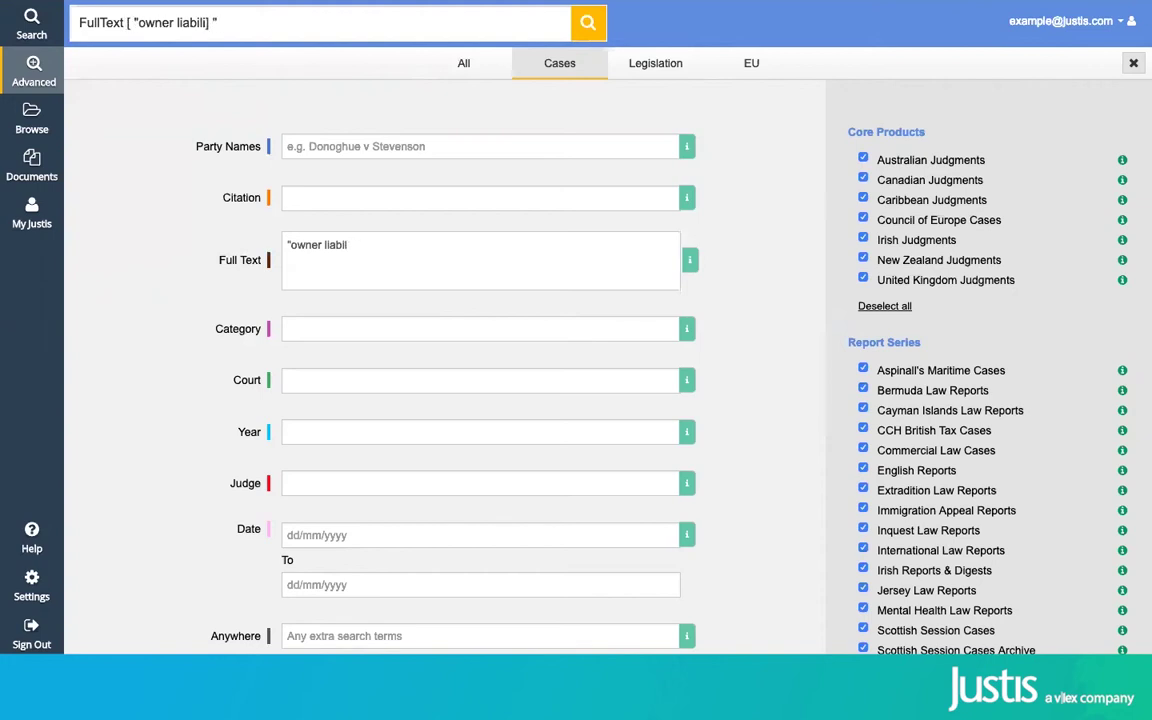
pyautogui.press('BackSpace')
pyautogui.press('BackSpace')
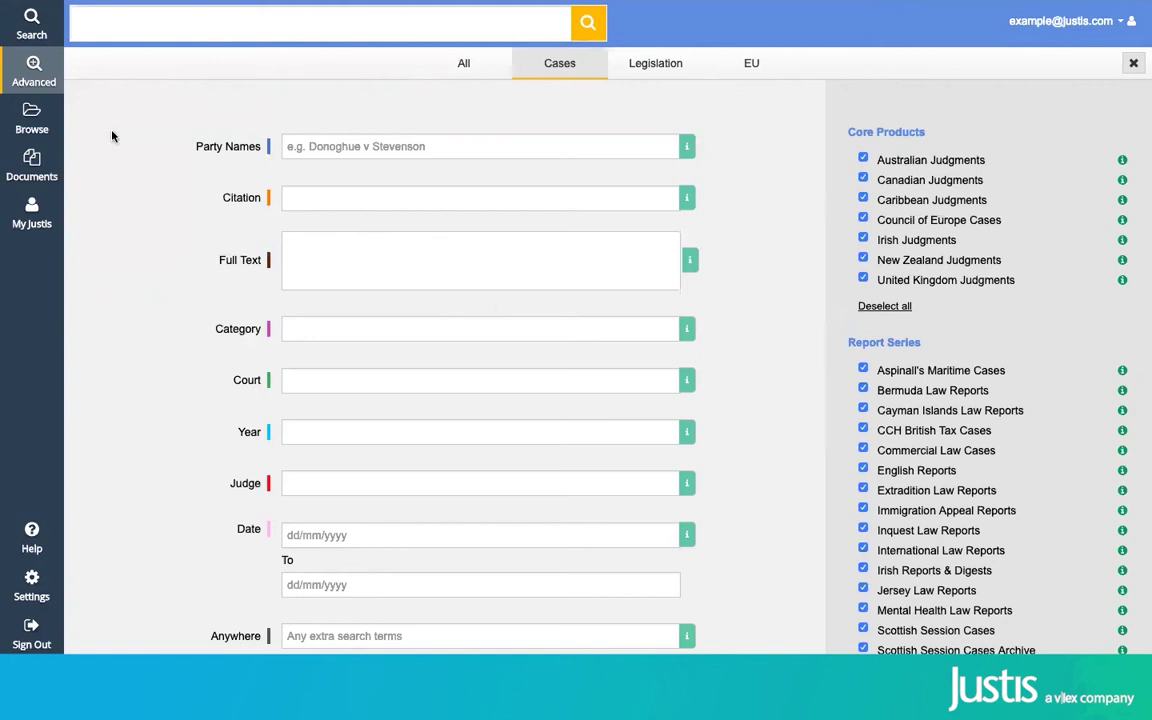
# - Browse the case law collection grouped by Category instead of Jurisdiction
pyautogui.click(53, 128)
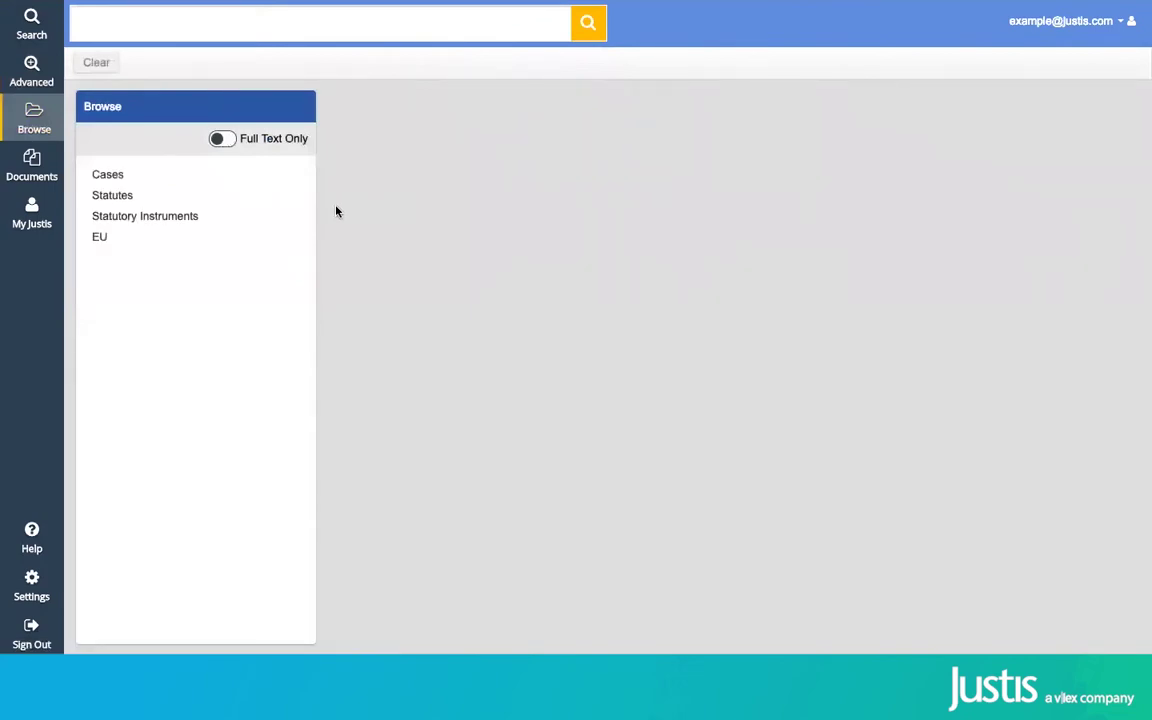
pyautogui.click(239, 178)
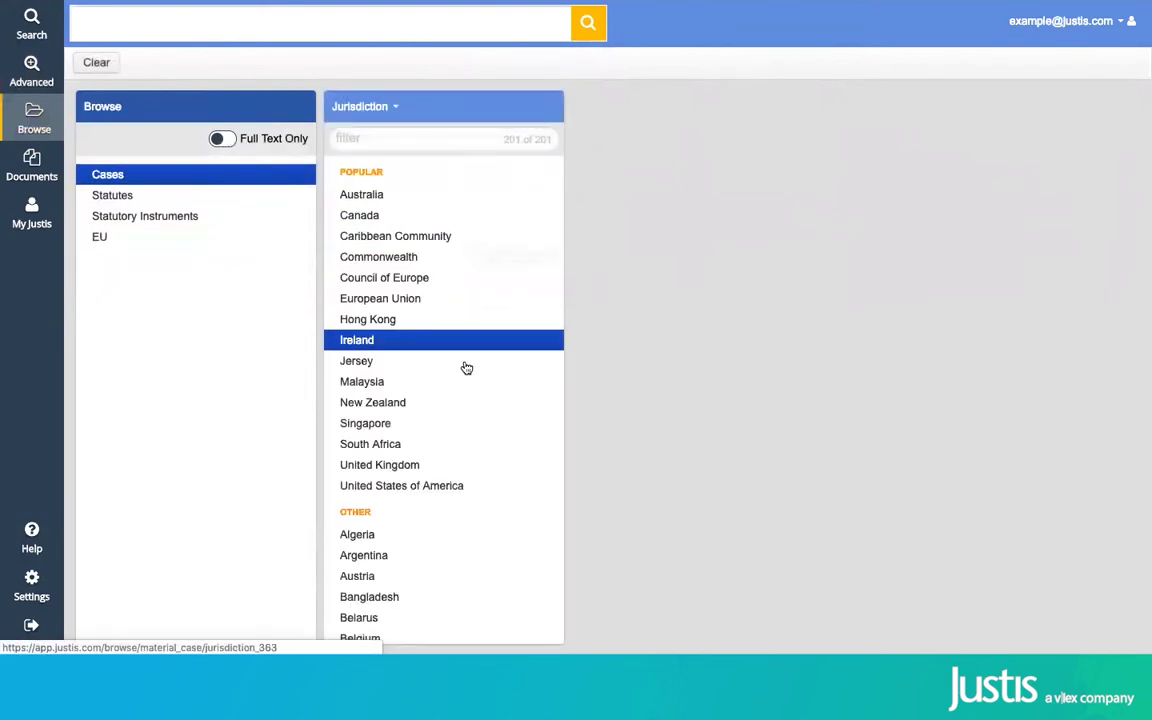
pyautogui.click(370, 110)
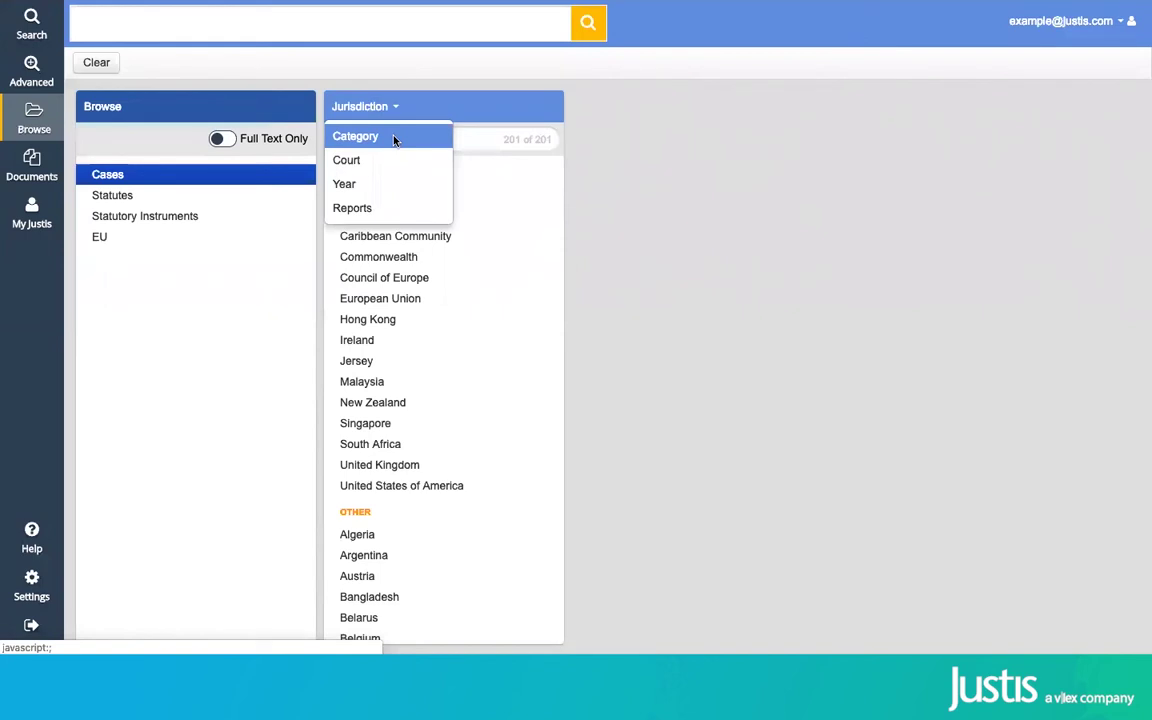
pyautogui.click(393, 140)
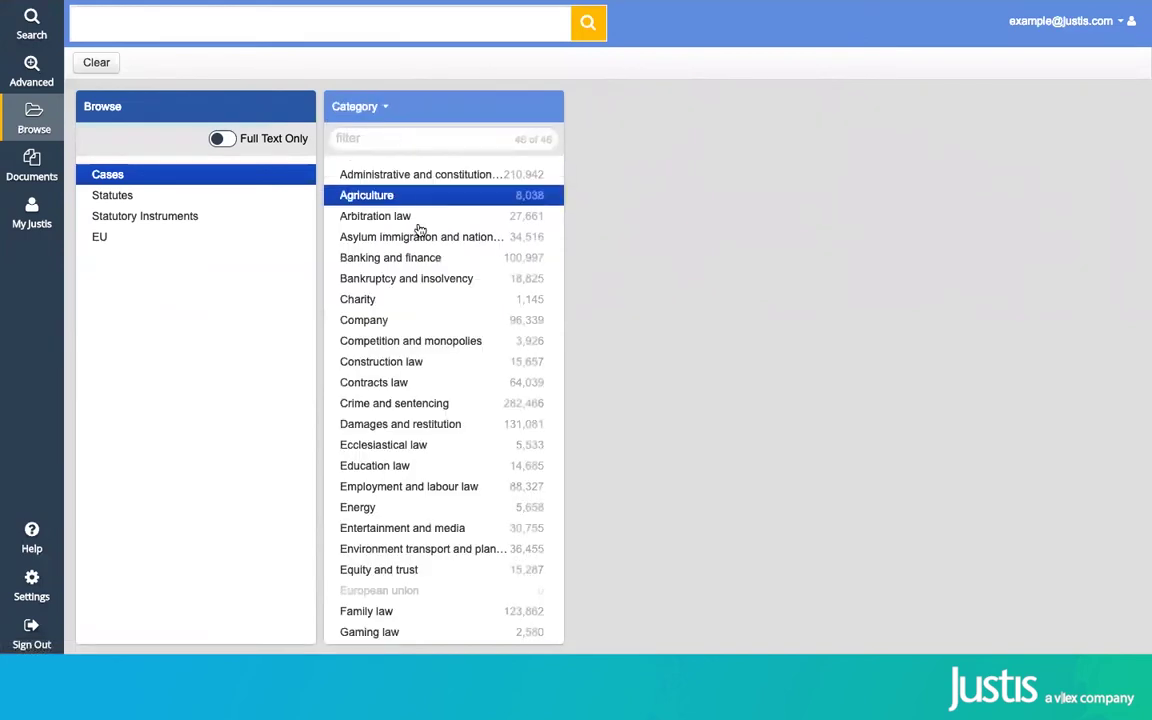
# - Drill into Banking and finance, then its Debt instruments subcategory
pyautogui.click(432, 260)
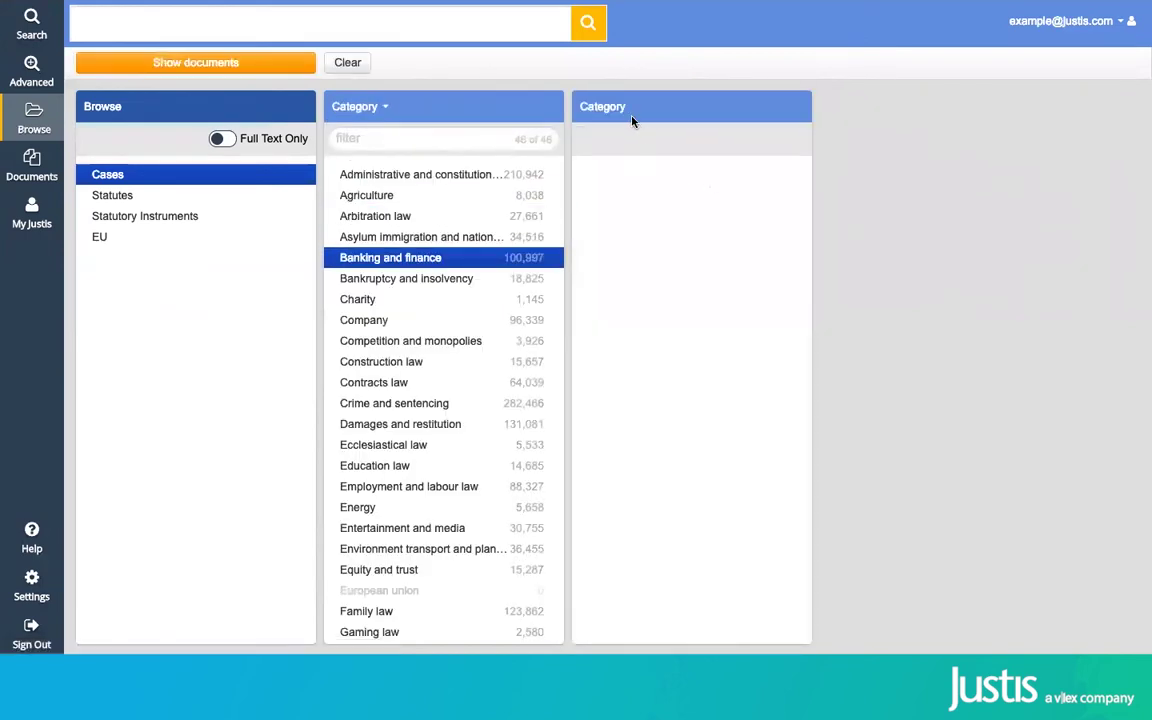
pyautogui.click(630, 112)
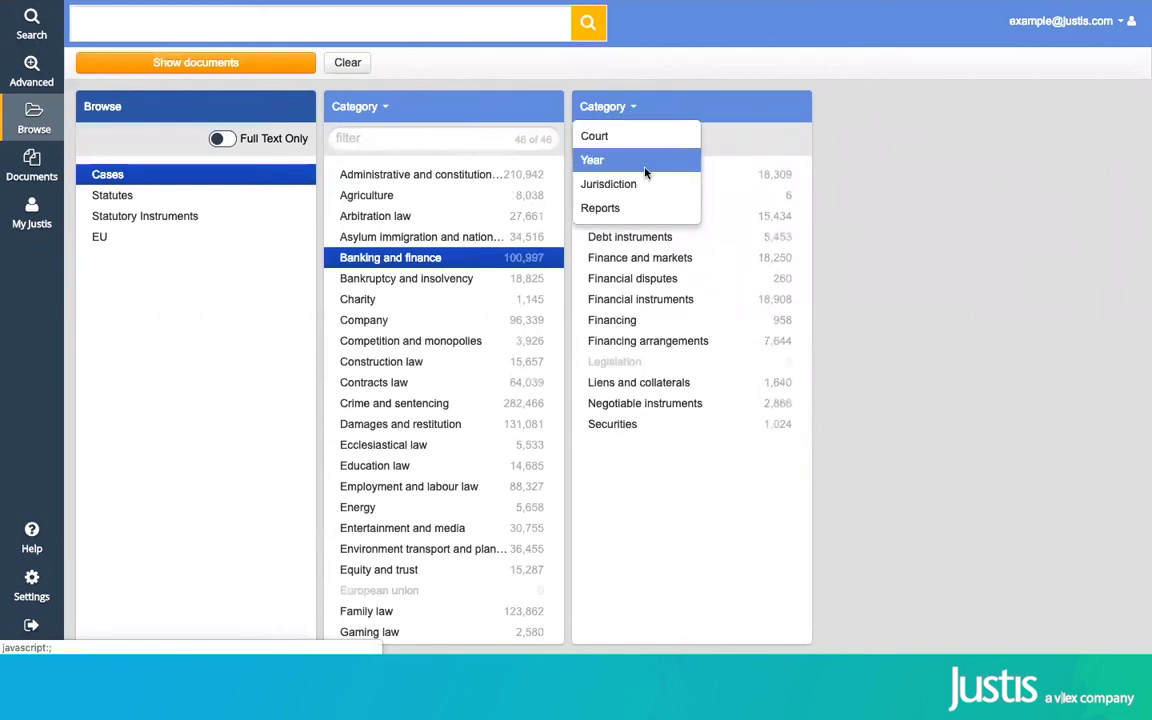
pyautogui.click(622, 110)
pyautogui.click(652, 243)
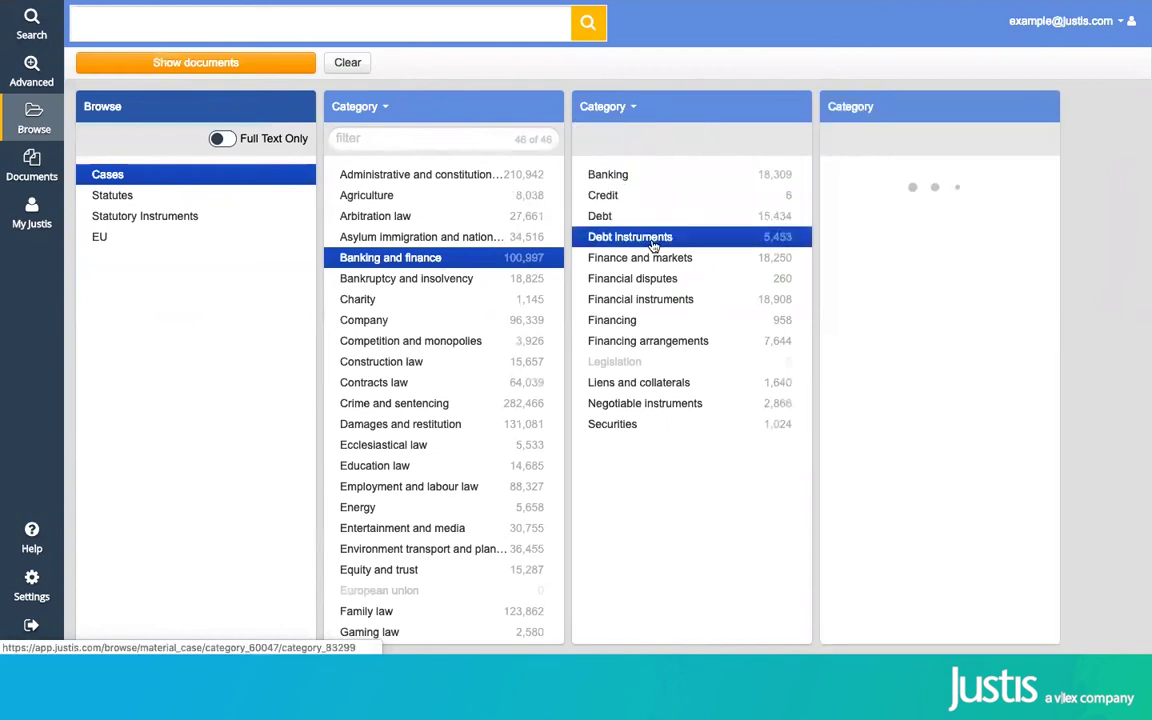
# - Show the 5453 Debt instruments cases and review the Jurisdiction and Categories filters and the Relevance sort
pyautogui.click(118, 63)
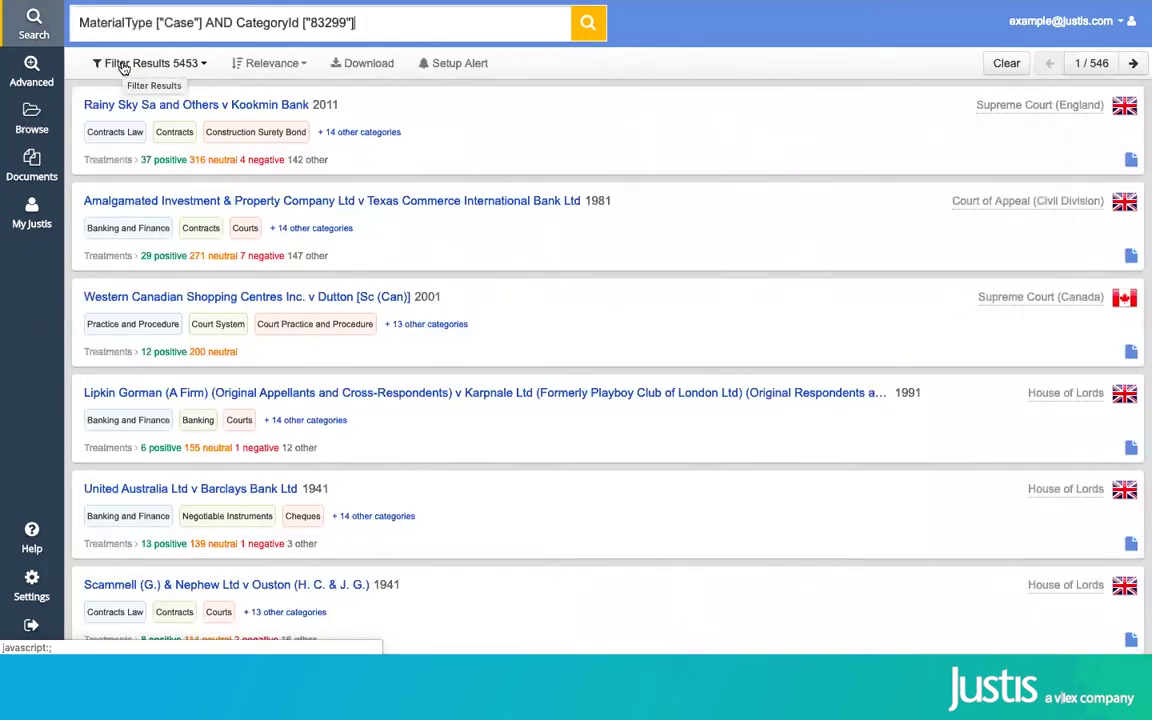
pyautogui.click(201, 73)
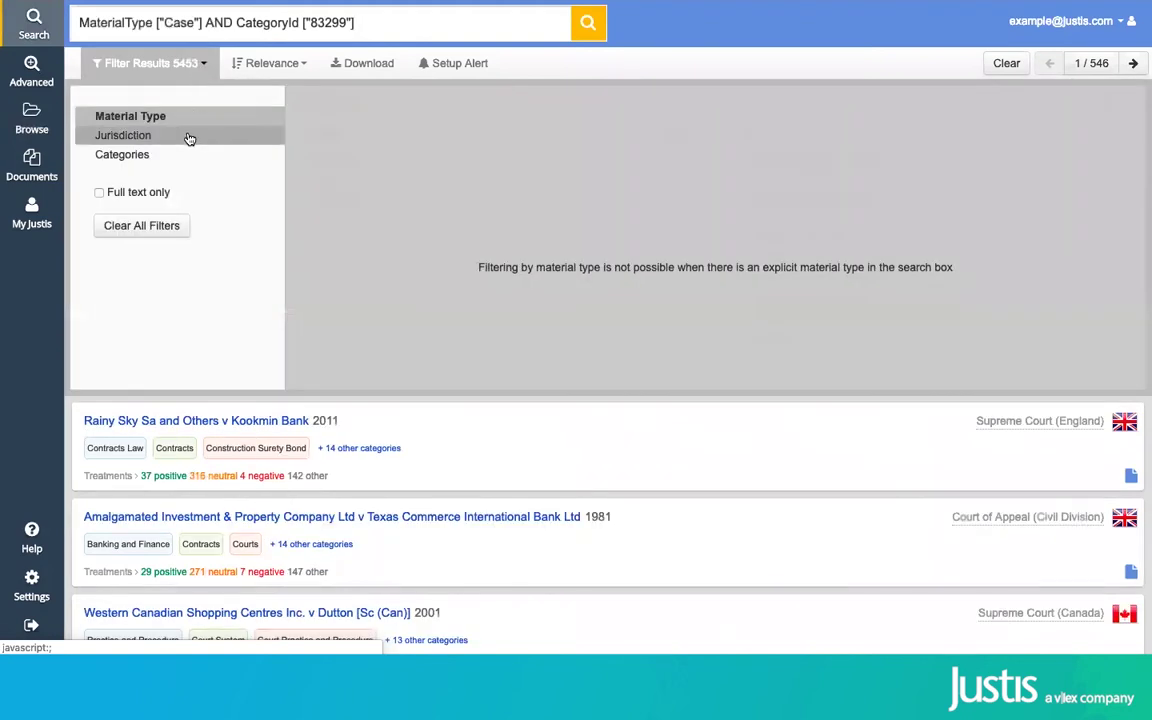
pyautogui.click(187, 138)
pyautogui.click(189, 161)
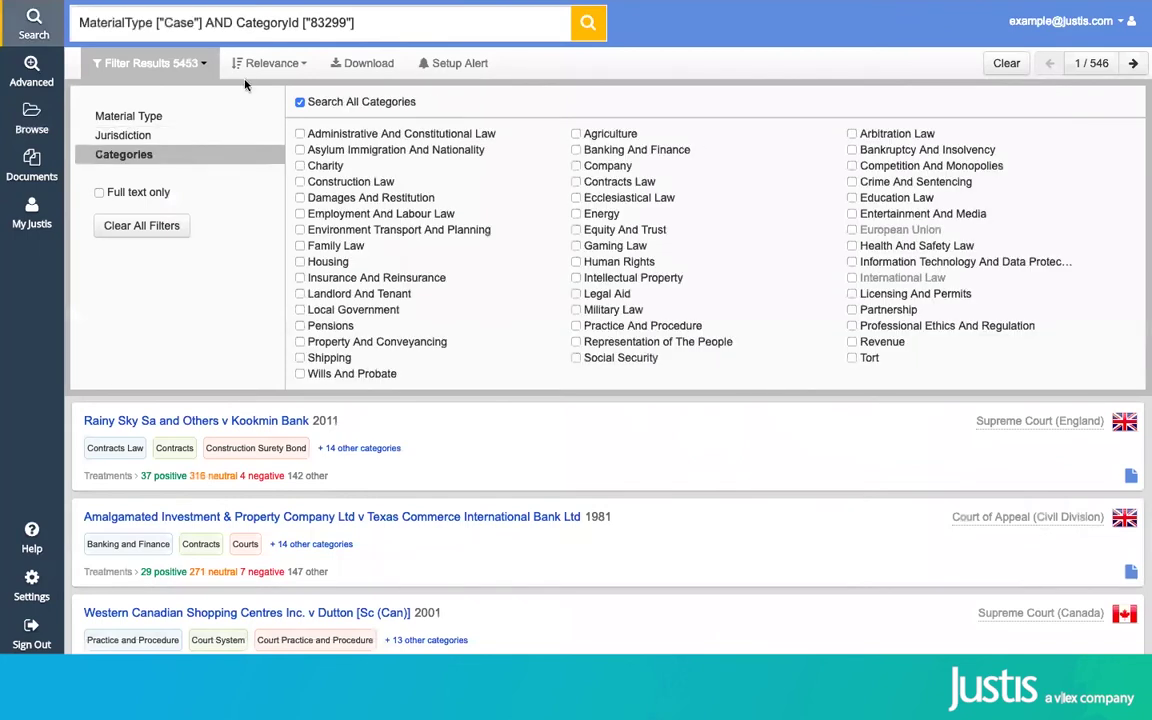
pyautogui.click(236, 66)
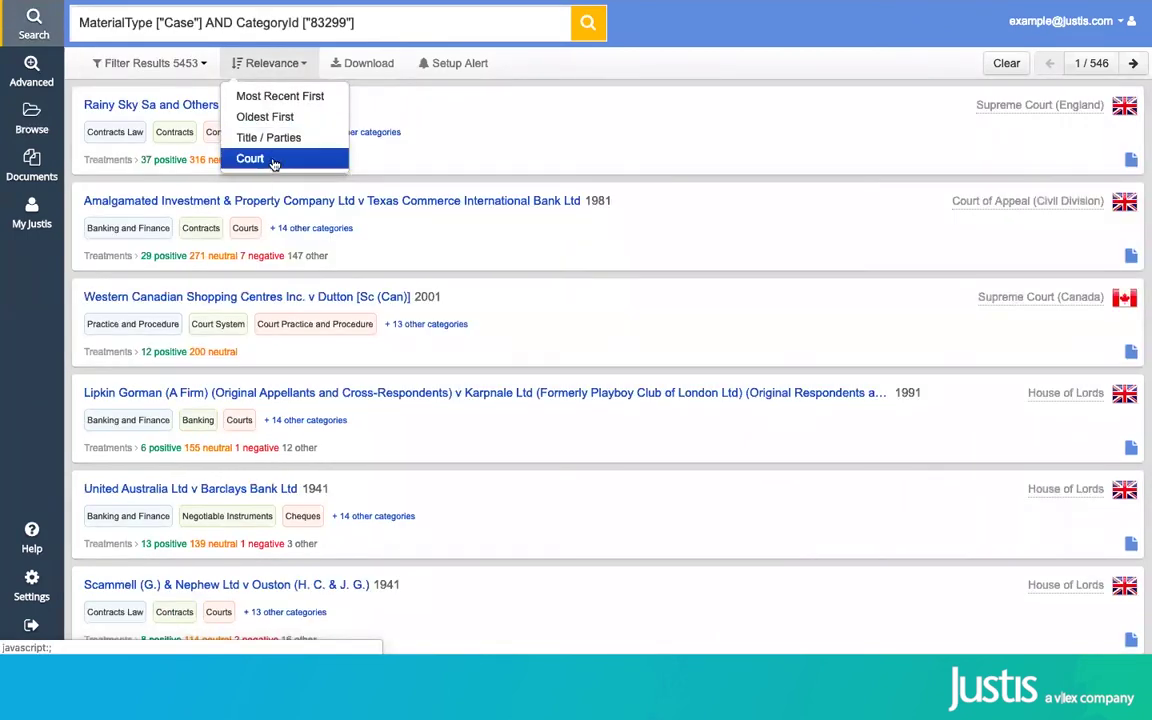
pyautogui.click(370, 64)
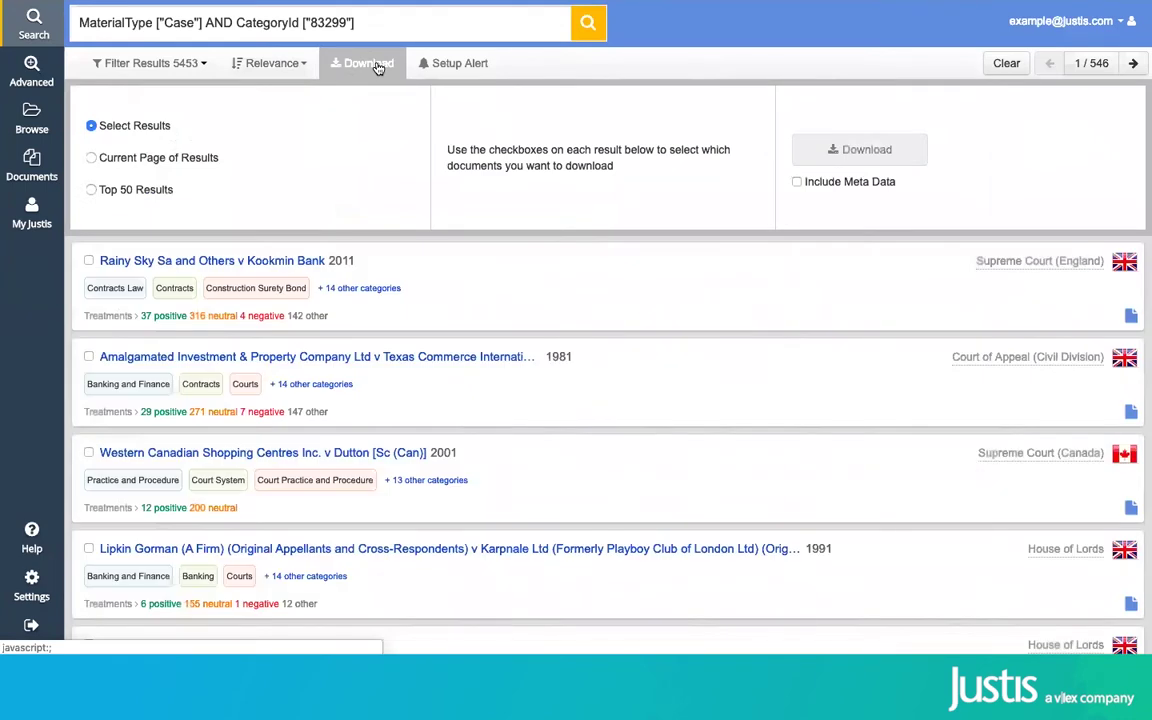
pyautogui.click(440, 64)
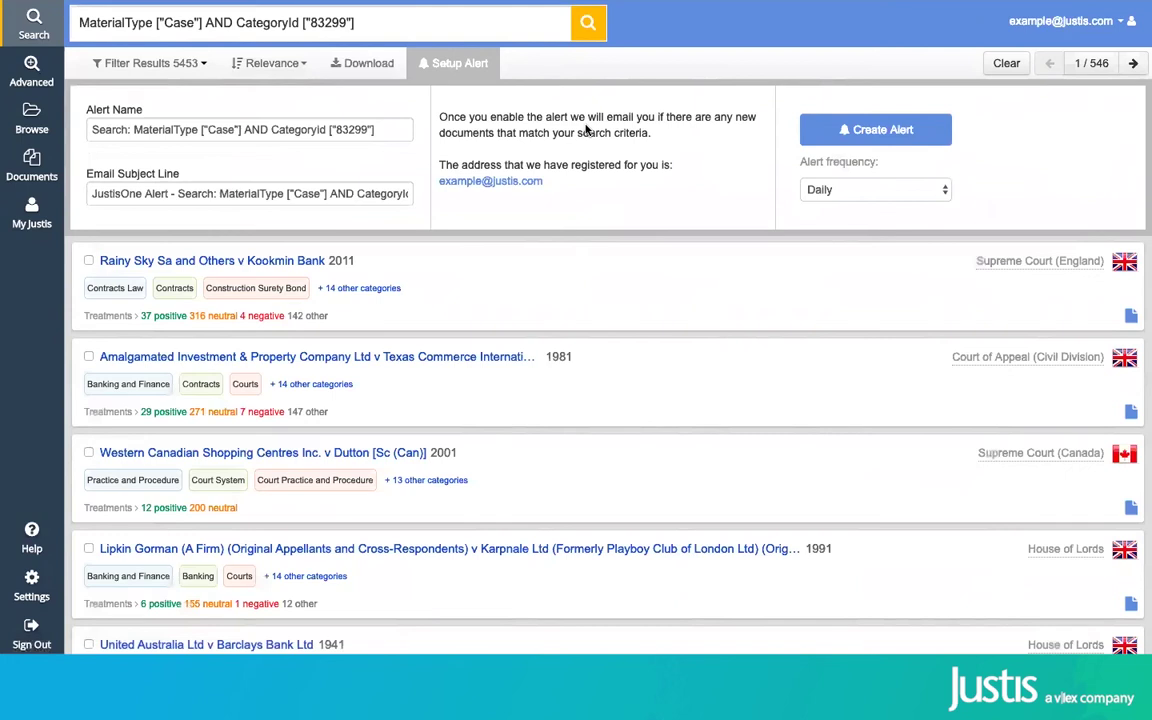
pyautogui.click(125, 63)
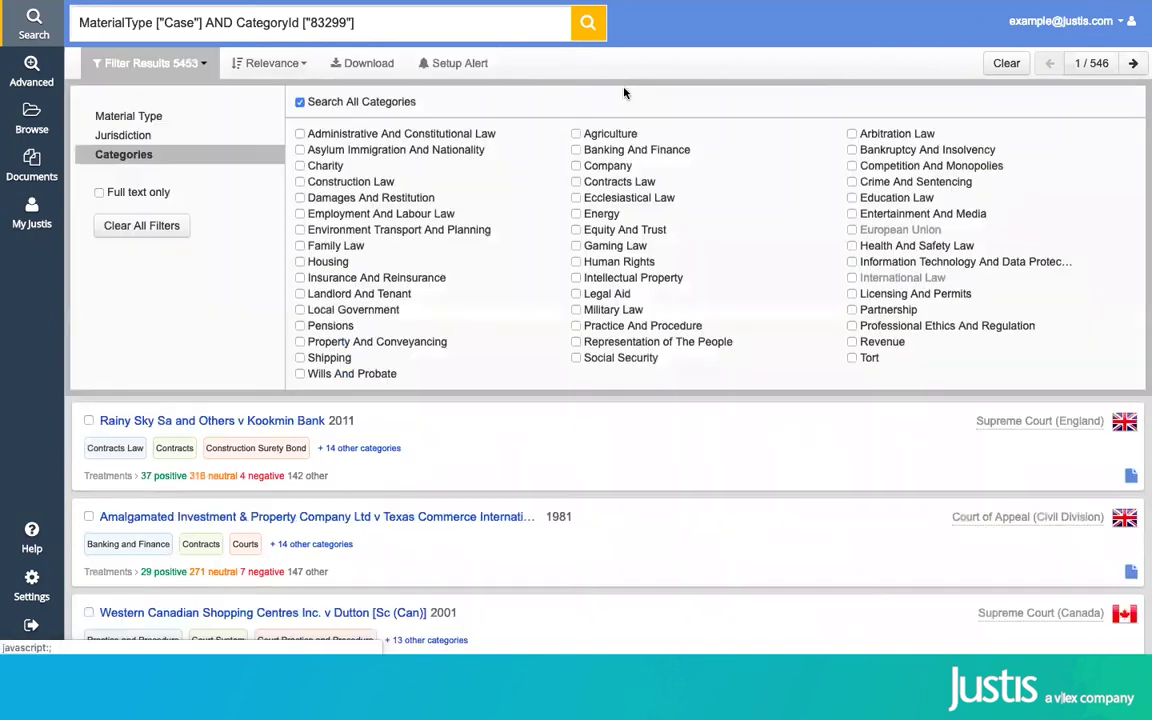
pyautogui.click(118, 62)
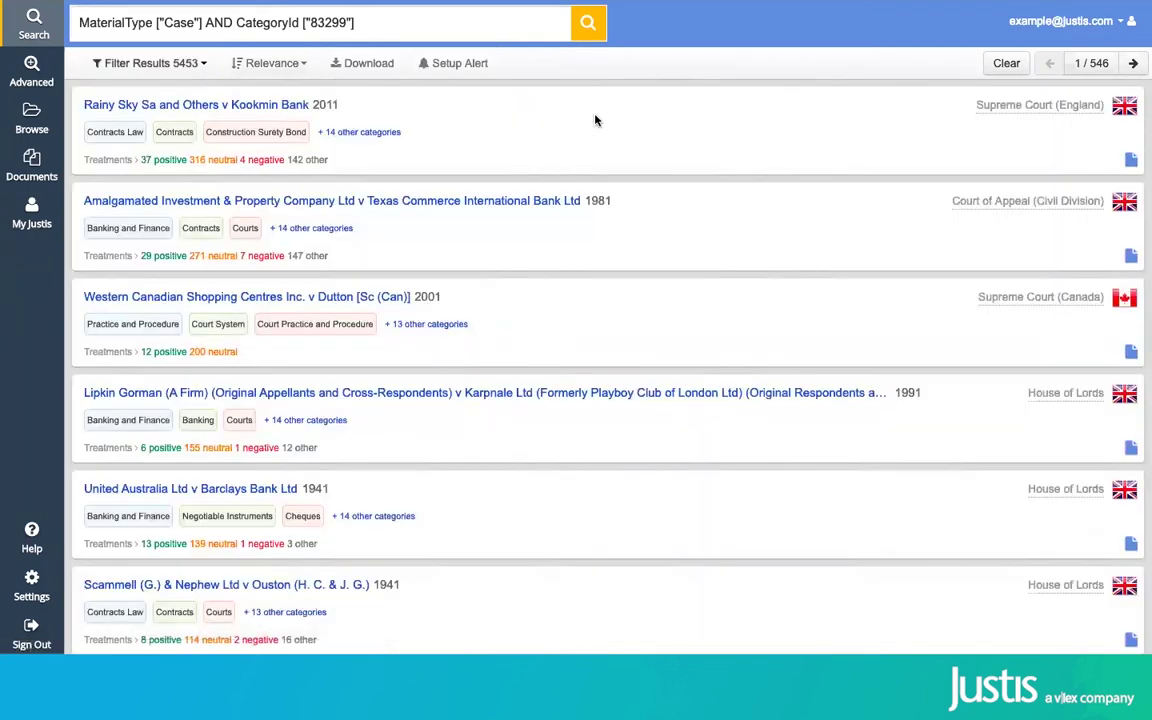